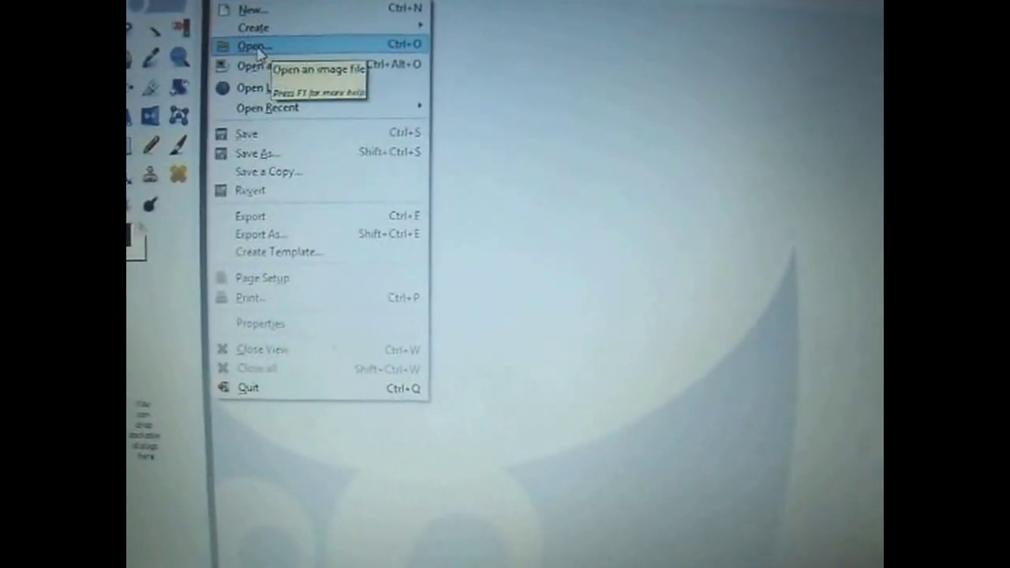
# - Cancel the Open dialog, show the Paint note with the template URL, and keep it open unsaved
pyautogui.click(253, 46)
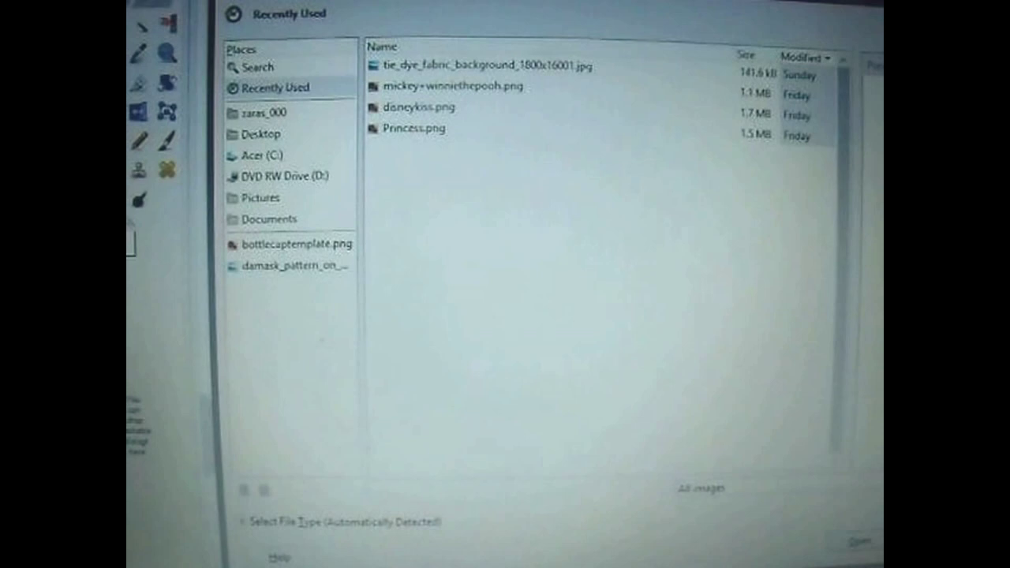
pyautogui.click(268, 513)
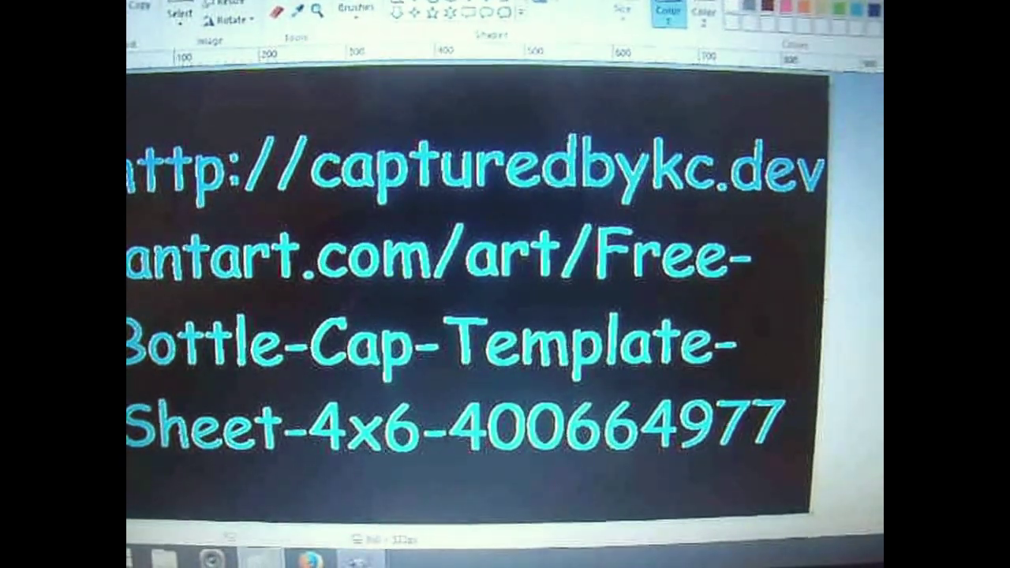
pyautogui.hotkey('alt', 'F4')
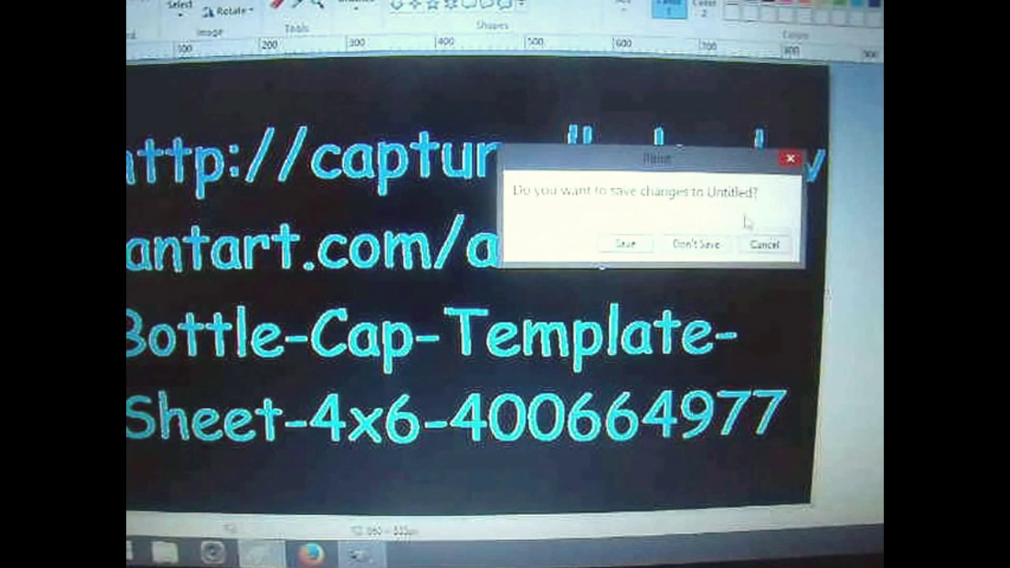
pyautogui.click(764, 244)
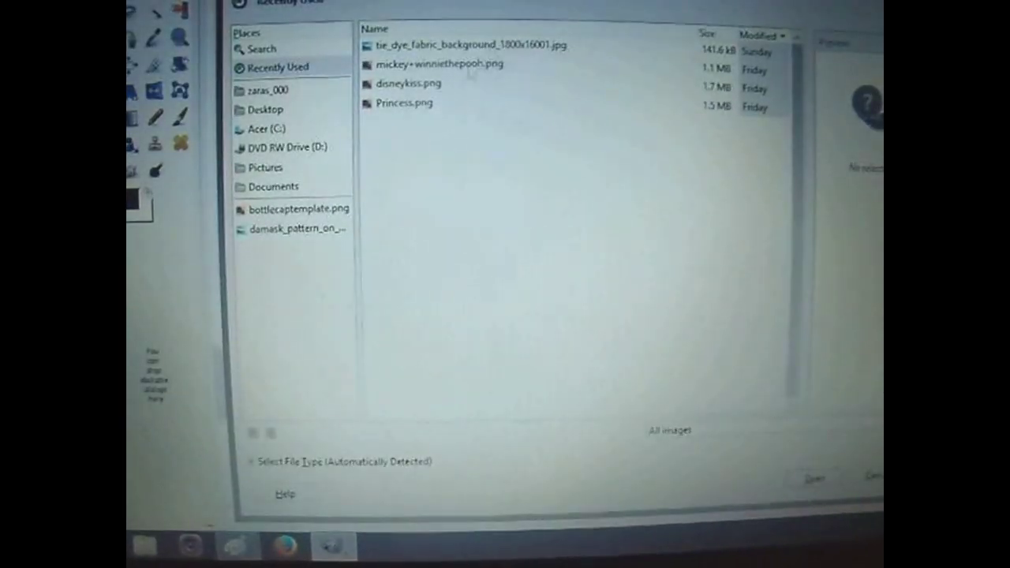
# - Open 'bottlecap template.png' from Pictures > BottleCap Images
pyautogui.click(273, 168)
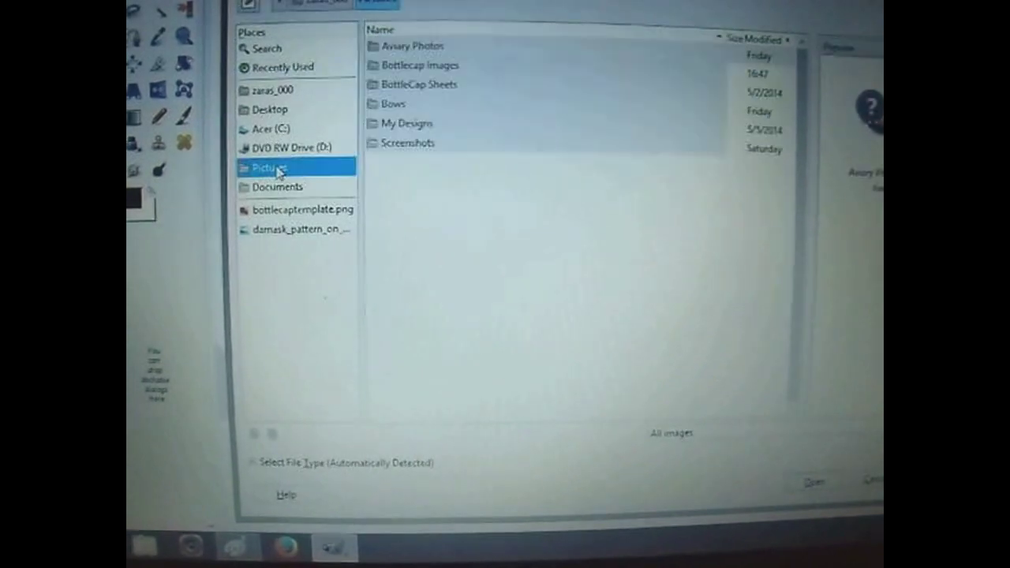
pyautogui.doubleClick(411, 66)
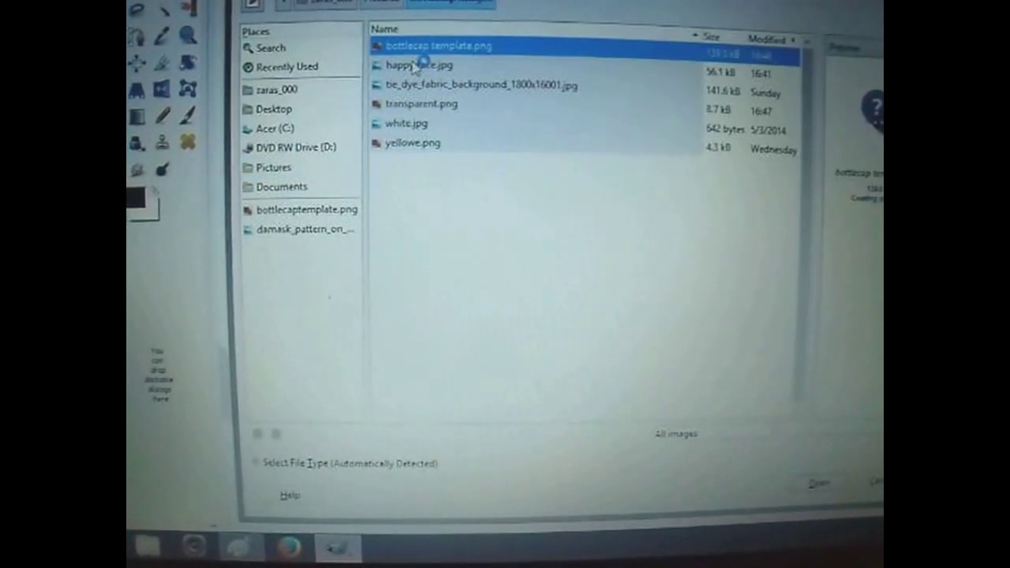
pyautogui.doubleClick(456, 49)
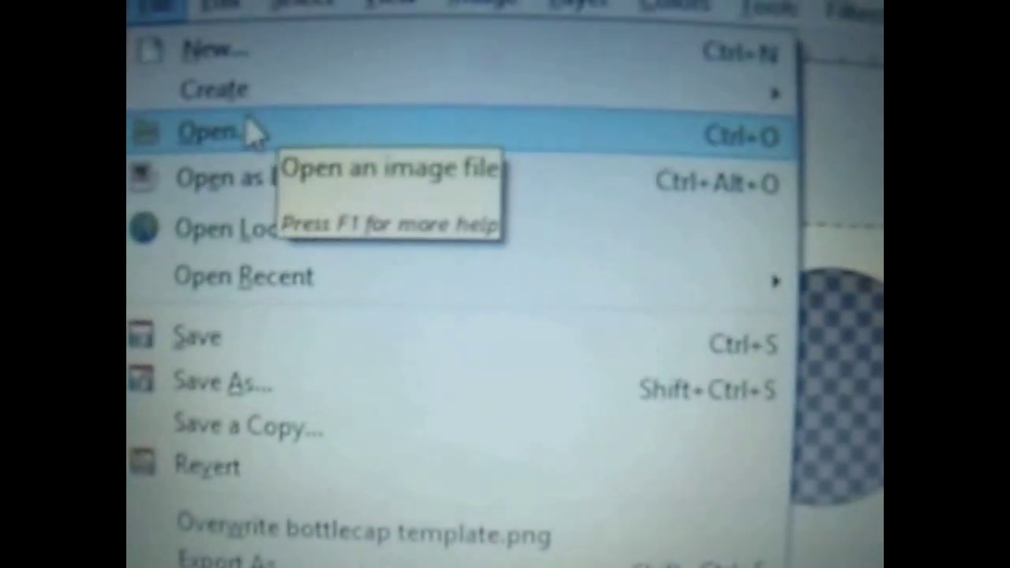
# - Open 'happy face.jpg' and bring it in as a layer over the template
pyautogui.click(254, 133)
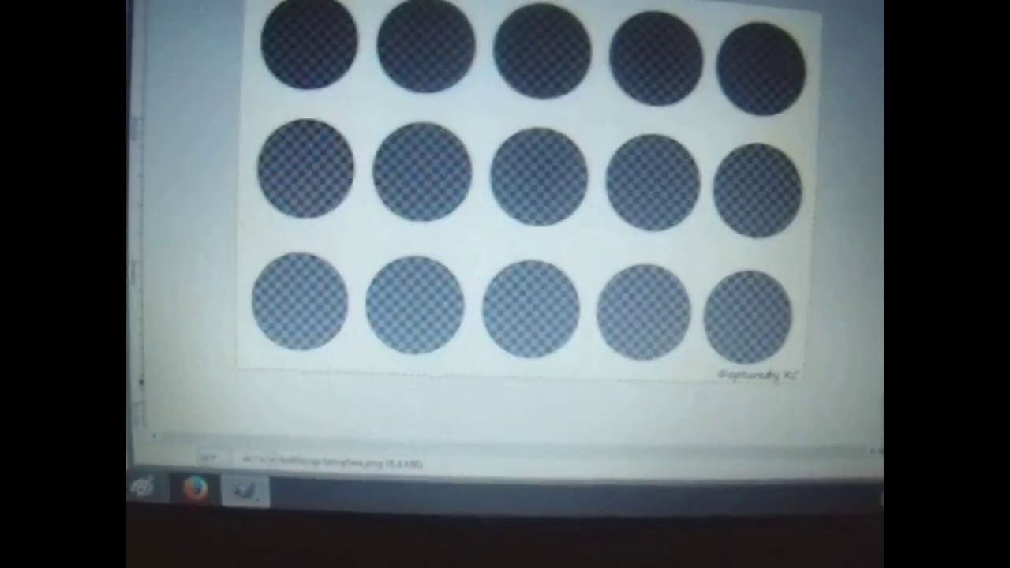
pyautogui.click(138, 4)
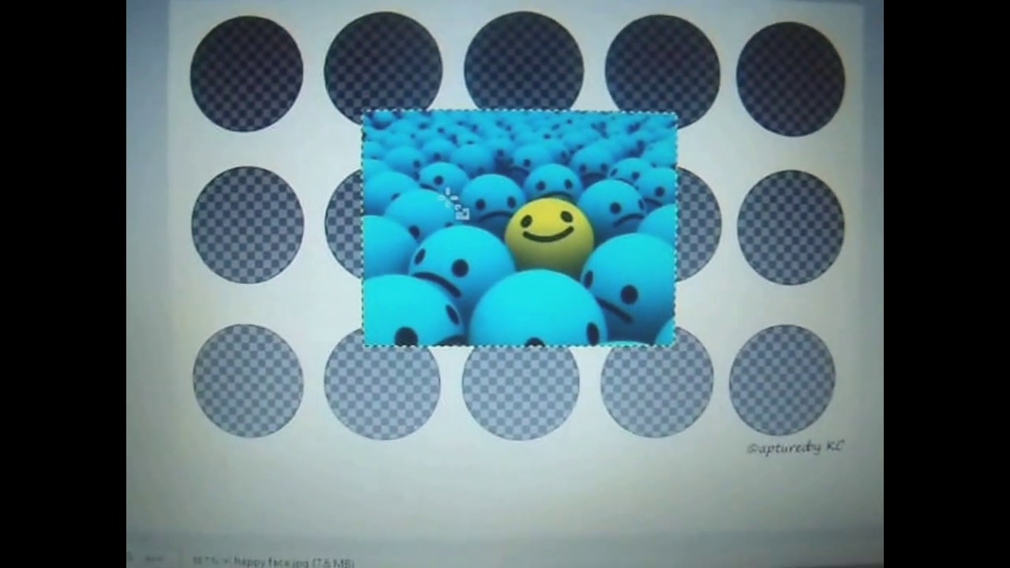
# - Scale the happy face layer down proportionally to about 180 px with the chain linked
pyautogui.click(451, 223)
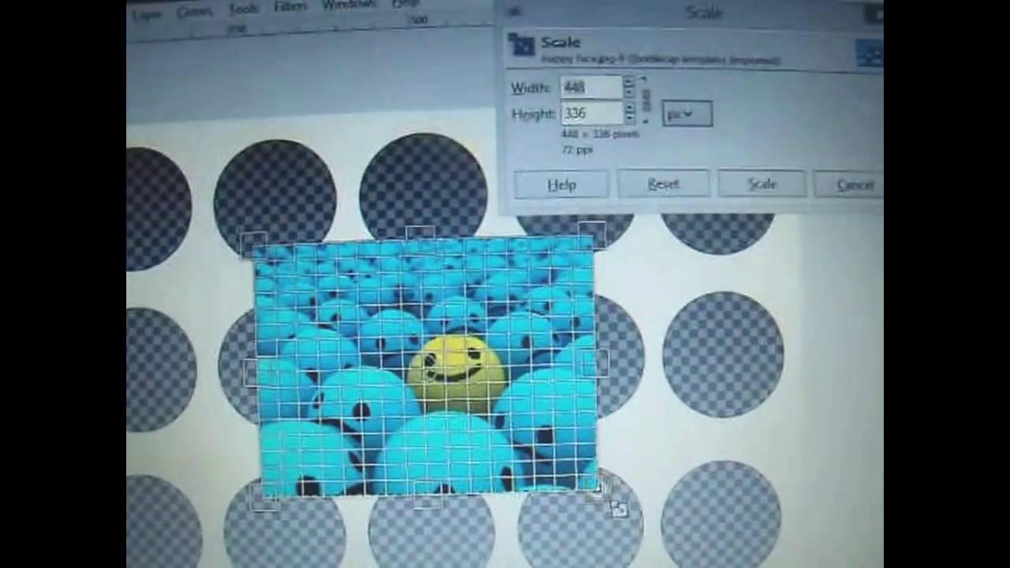
pyautogui.moveTo(645, 505); pyautogui.dragTo(553, 456)
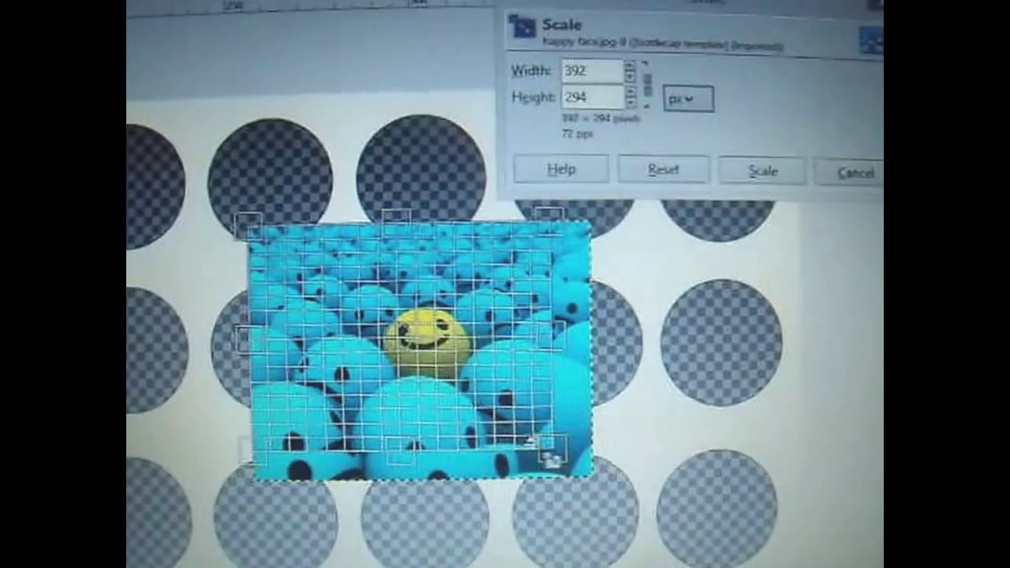
pyautogui.moveTo(438, 424); pyautogui.dragTo(436, 426)
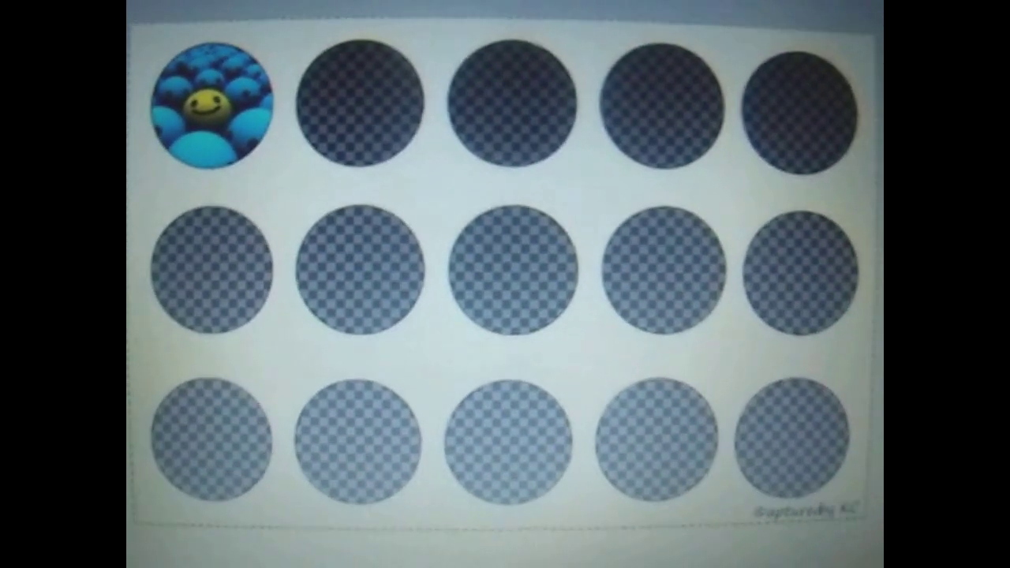
# - Bring in the tie-dye image and reduce its layer width in the Scale dialog
pyautogui.click(134, 8)
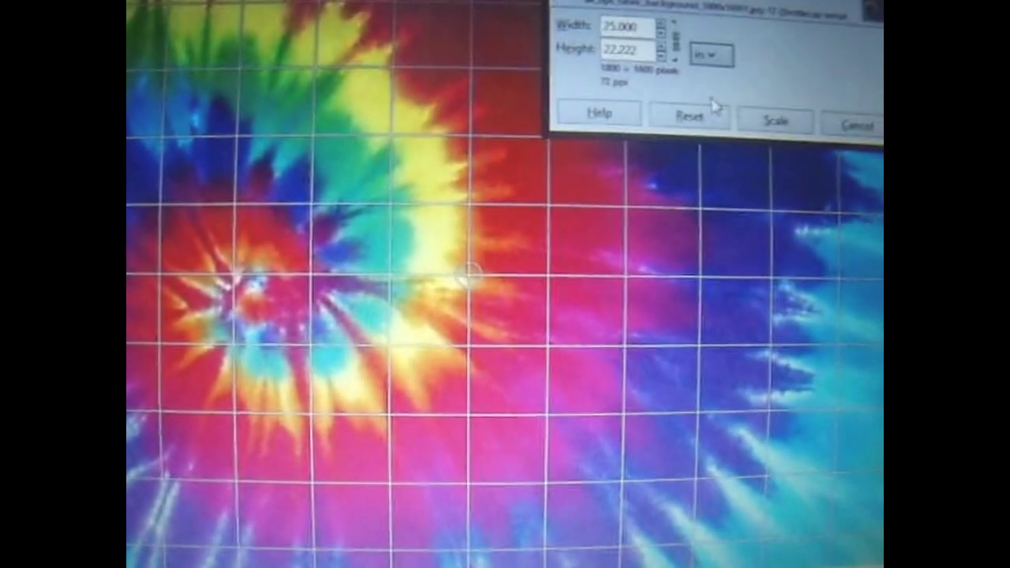
pyautogui.click(661, 33)
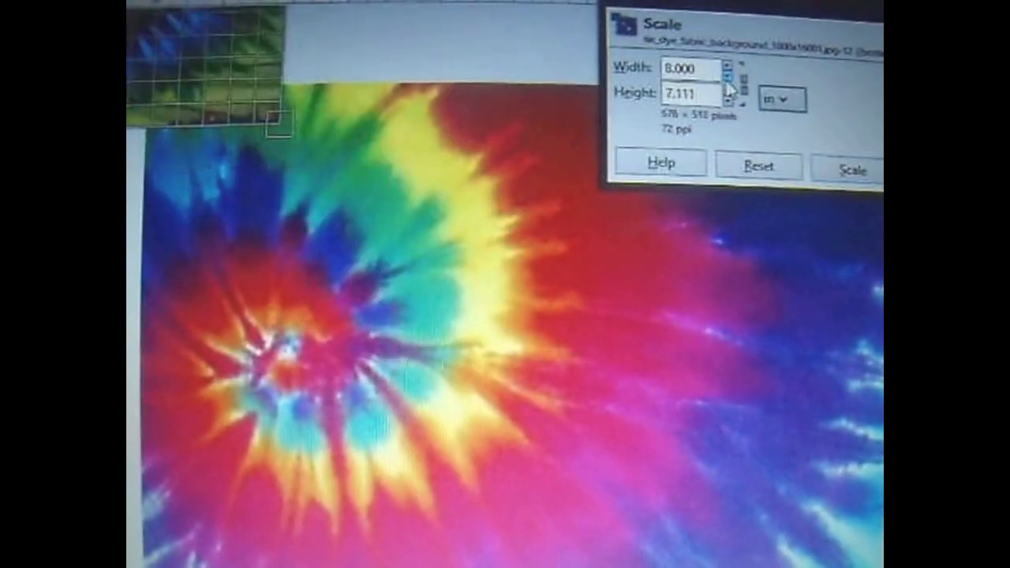
pyautogui.click(729, 75)
pyautogui.click(851, 169)
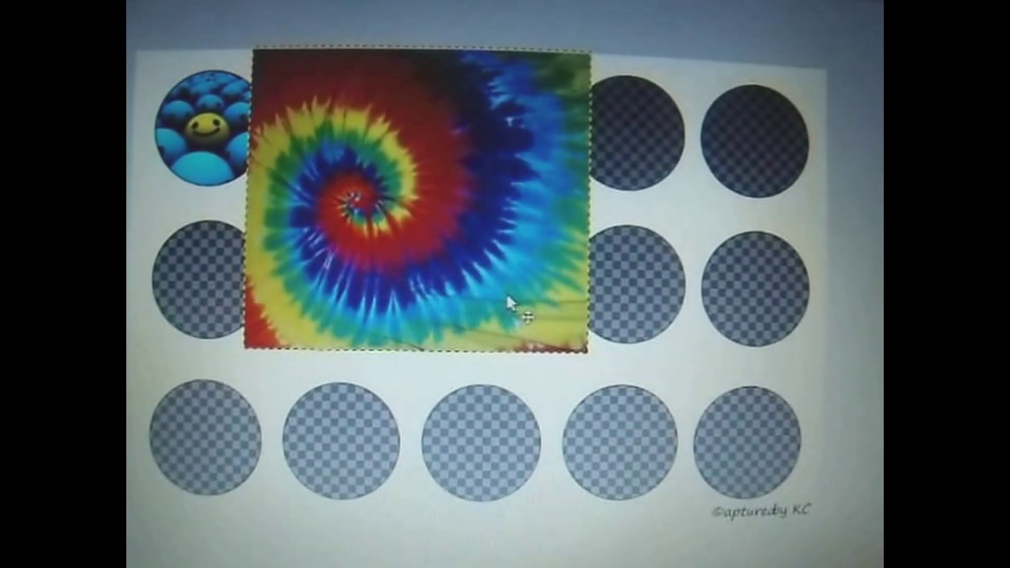
# - Shrink the tie-dye to about half size and move it into the top row's third circle
pyautogui.click(427, 280)
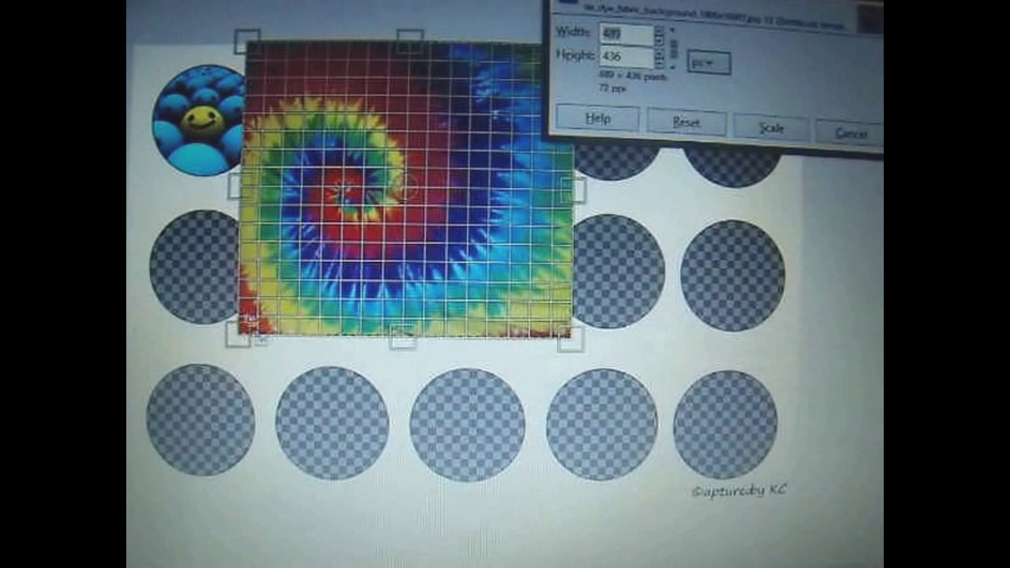
pyautogui.moveTo(252, 341); pyautogui.dragTo(349, 197)
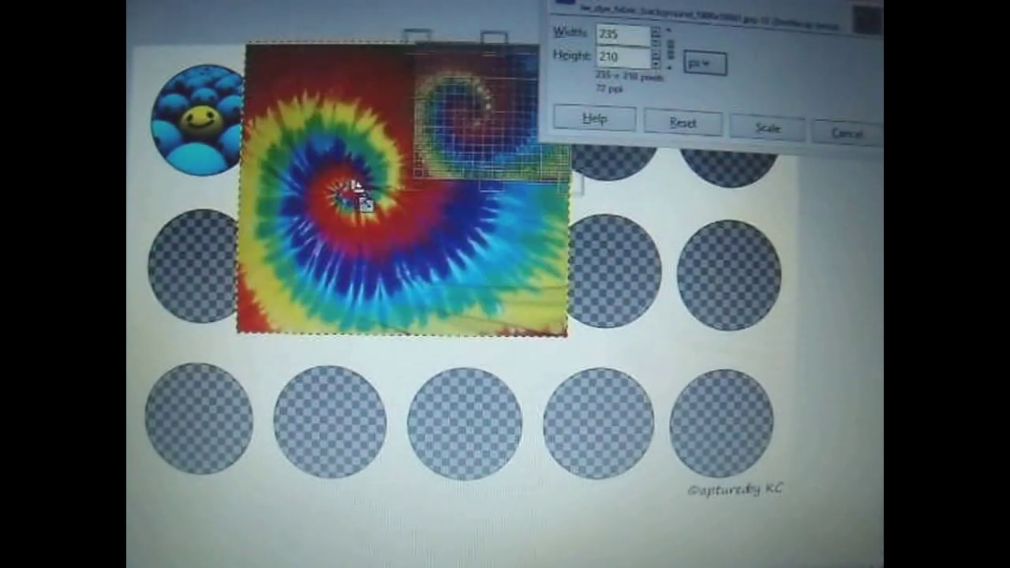
pyautogui.click(763, 129)
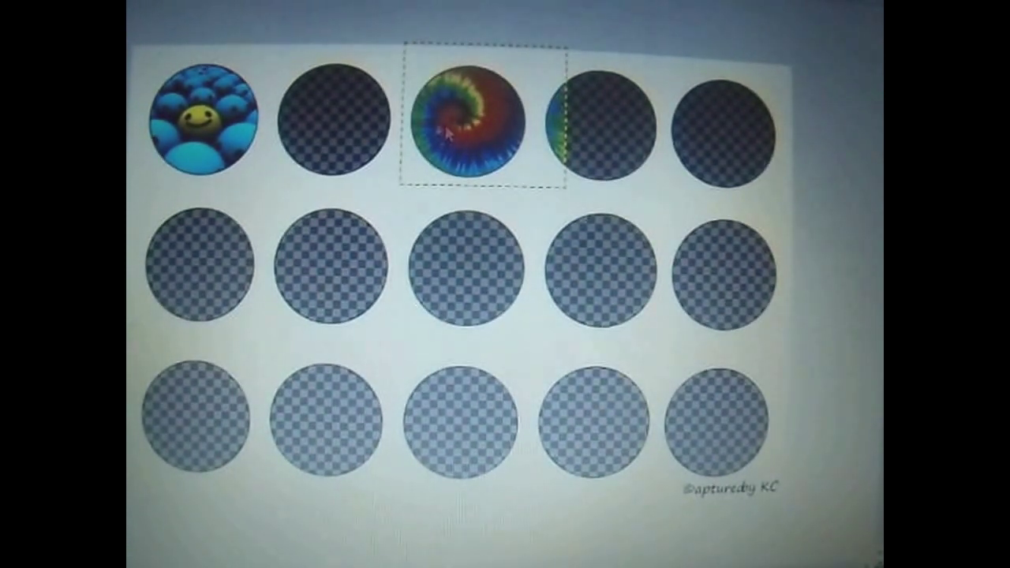
pyautogui.moveTo(479, 134)
pyautogui.mouseDown()
pyautogui.moveTo(438, 139)
pyautogui.moveTo(475, 141)
pyautogui.moveTo(453, 113)
pyautogui.mouseUp()
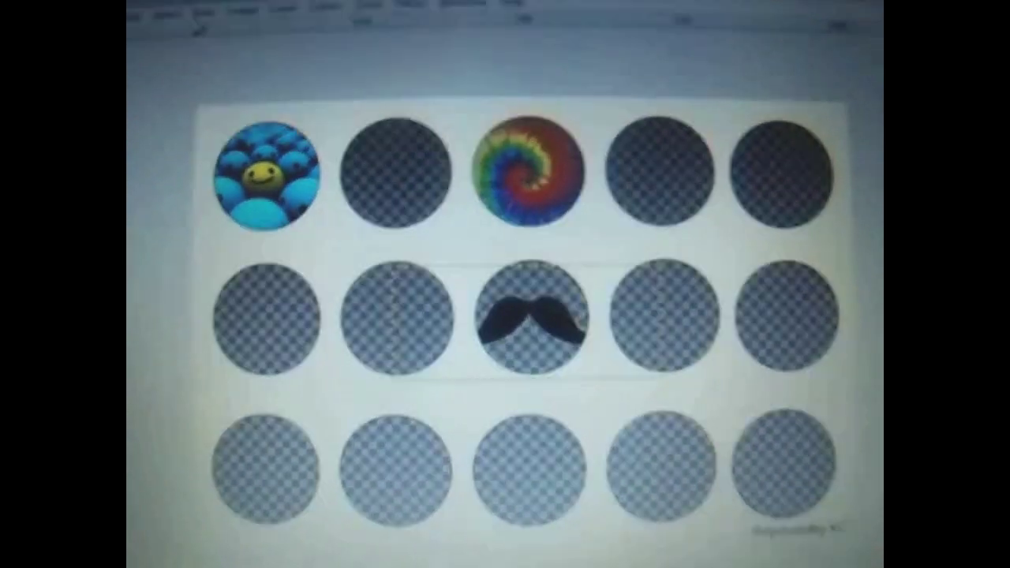
# - Scale the mustache down in passes to about a quarter of its original width
pyautogui.click(512, 331)
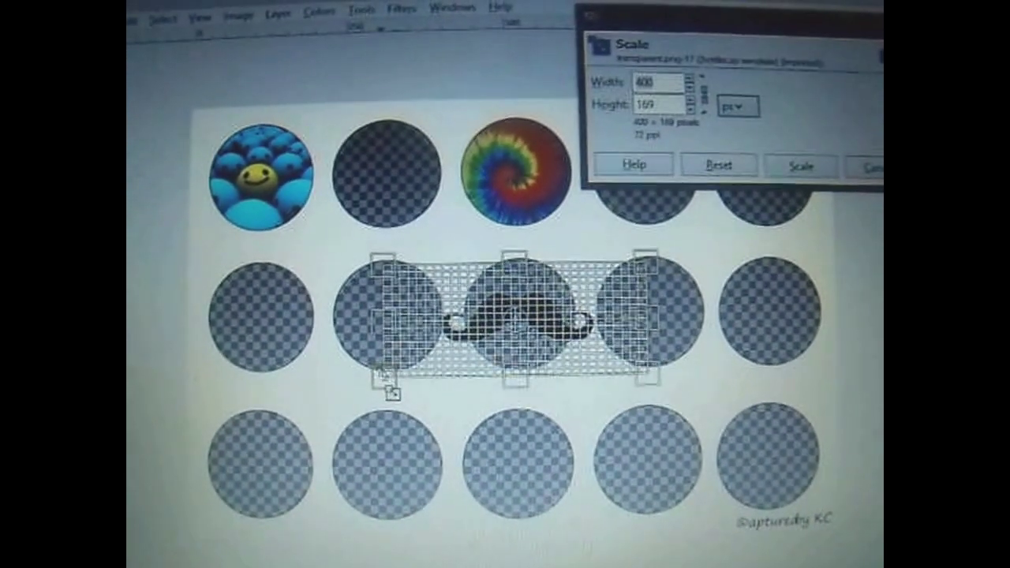
pyautogui.moveTo(386, 371); pyautogui.dragTo(472, 355)
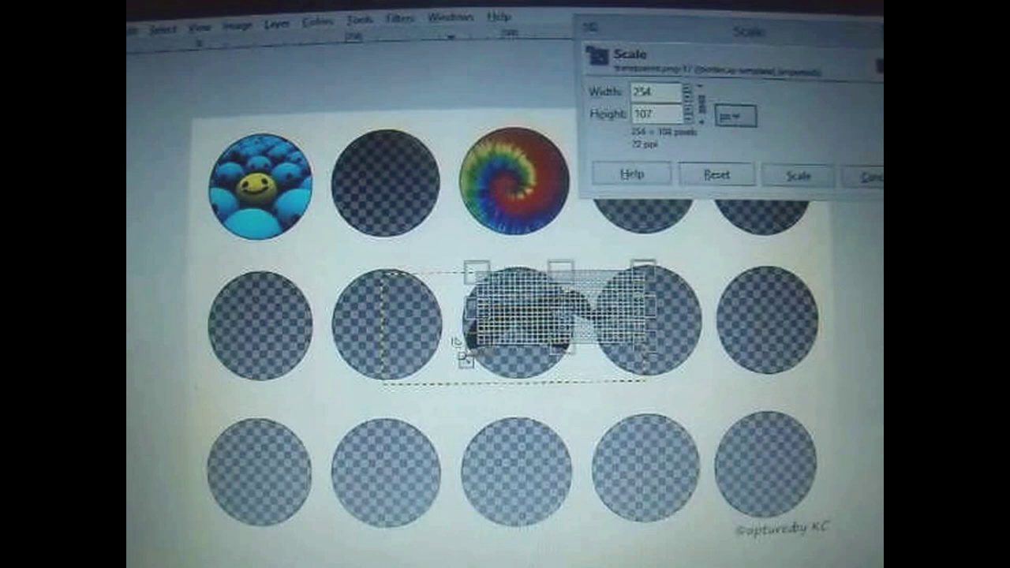
pyautogui.click(798, 171)
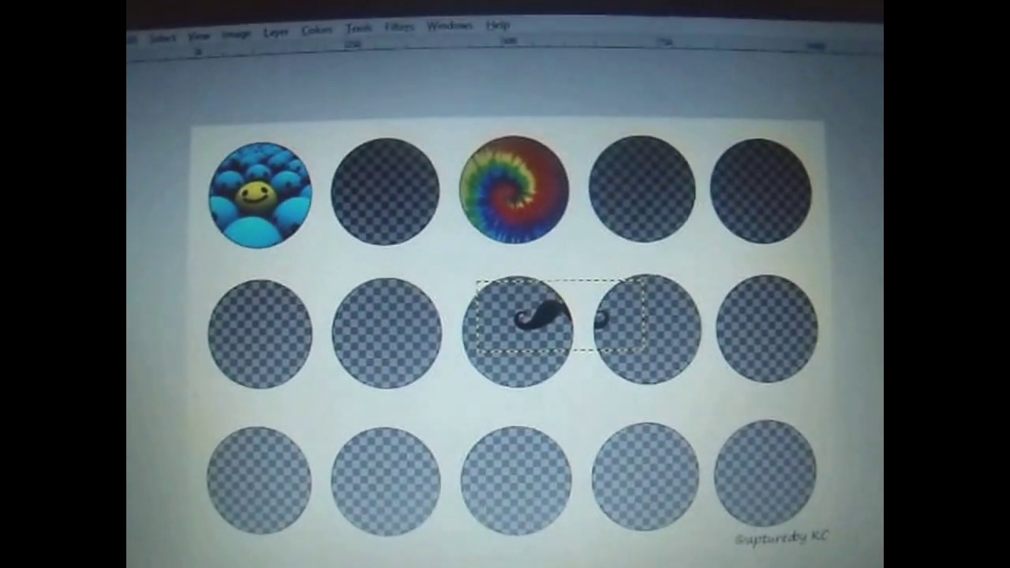
pyautogui.click(562, 335)
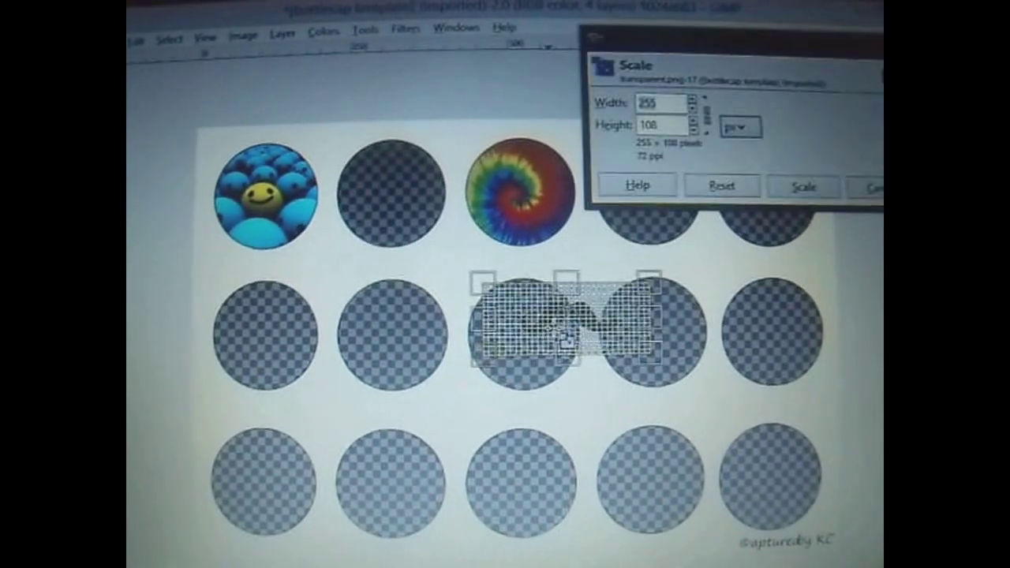
pyautogui.click(807, 187)
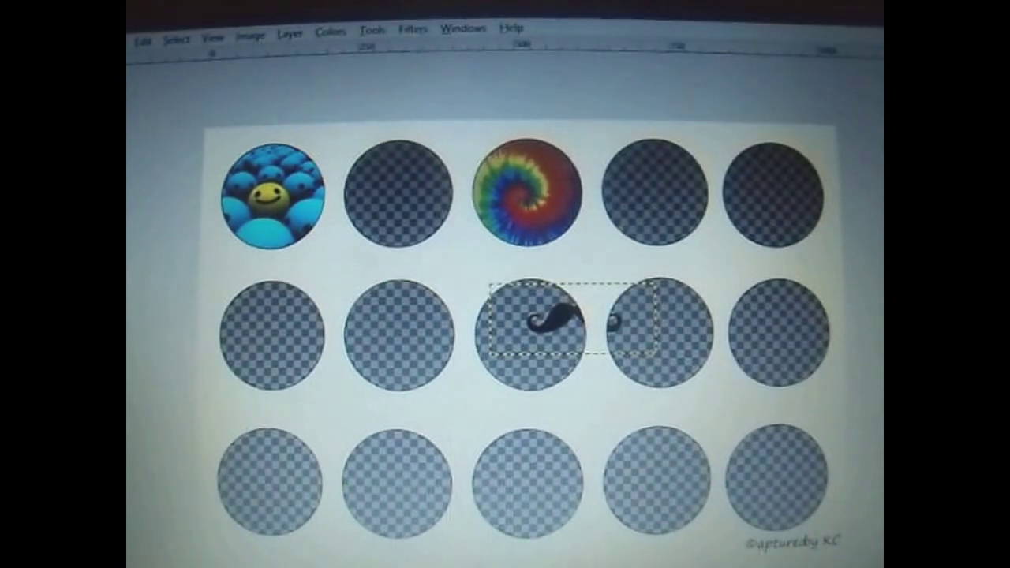
pyautogui.click(572, 341)
pyautogui.press('Escape')
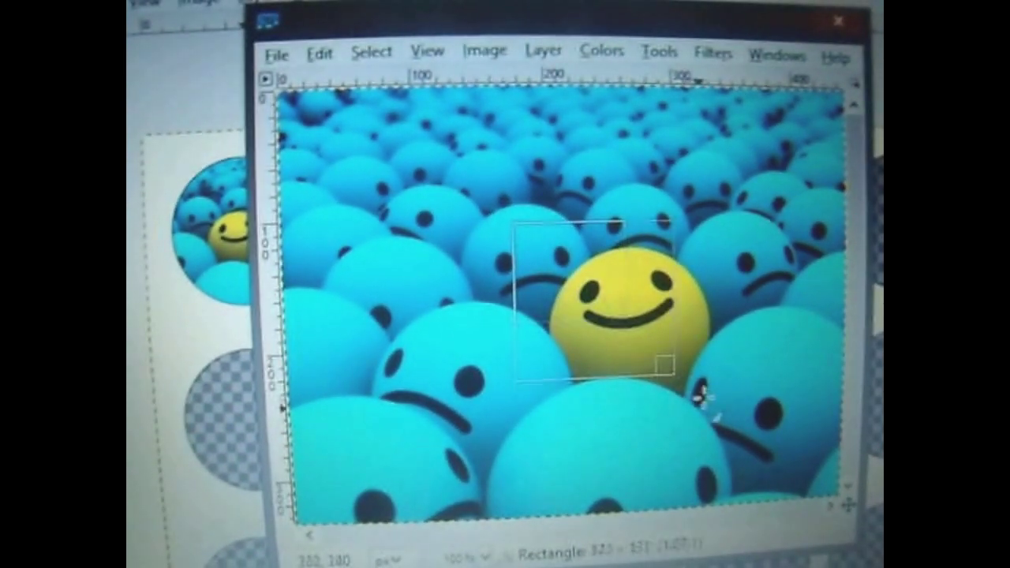
# - Crop the photo to the yellow smiley and the faces right around it
pyautogui.moveTo(746, 426); pyautogui.dragTo(742, 422)
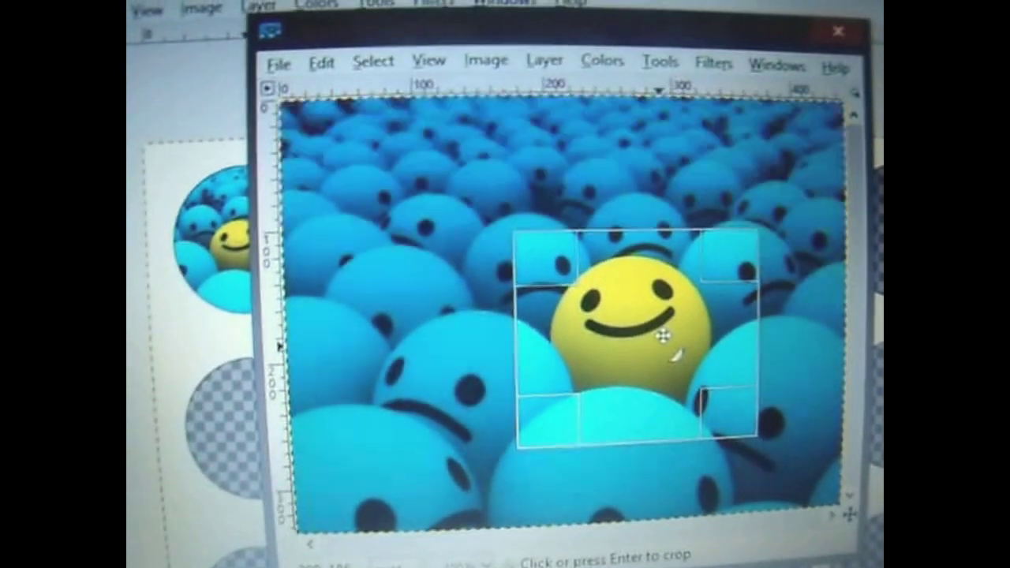
pyautogui.click(663, 335)
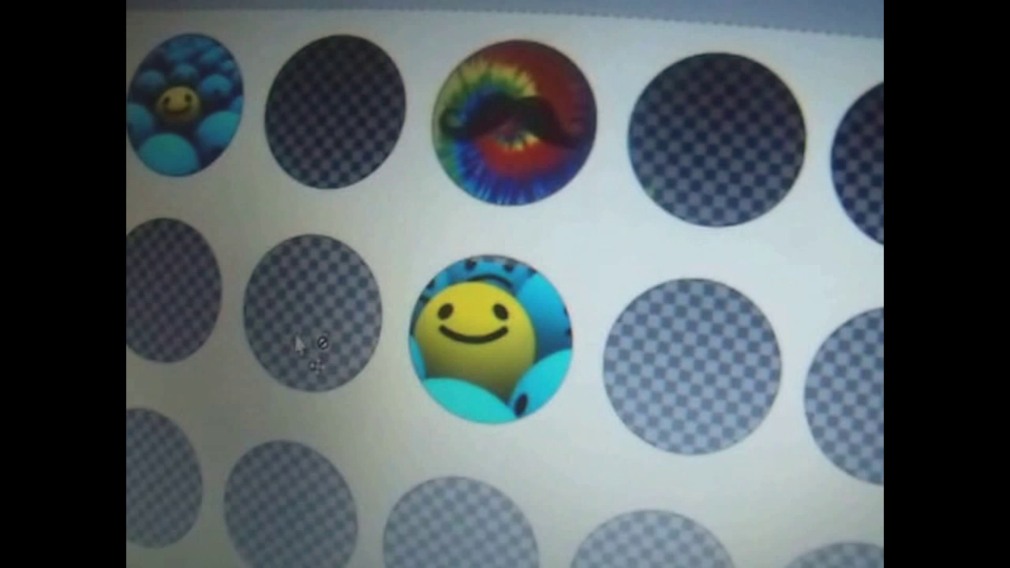
pyautogui.click(451, 371)
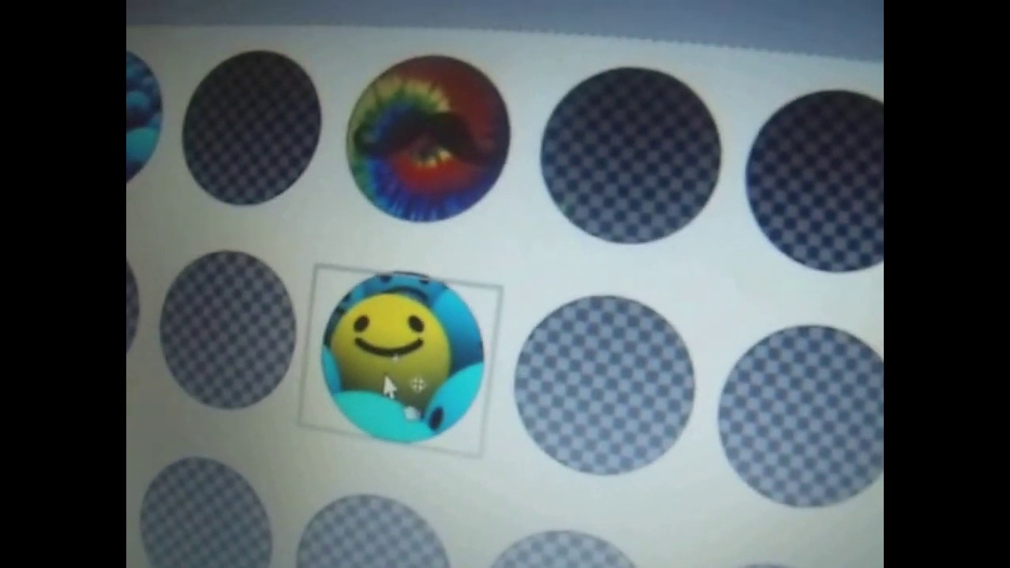
pyautogui.click(600, 363)
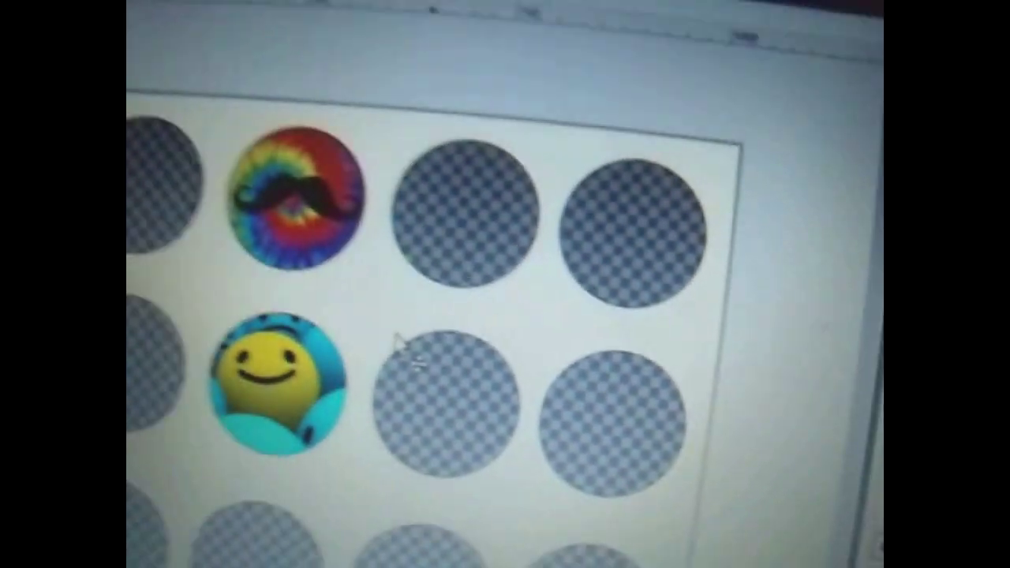